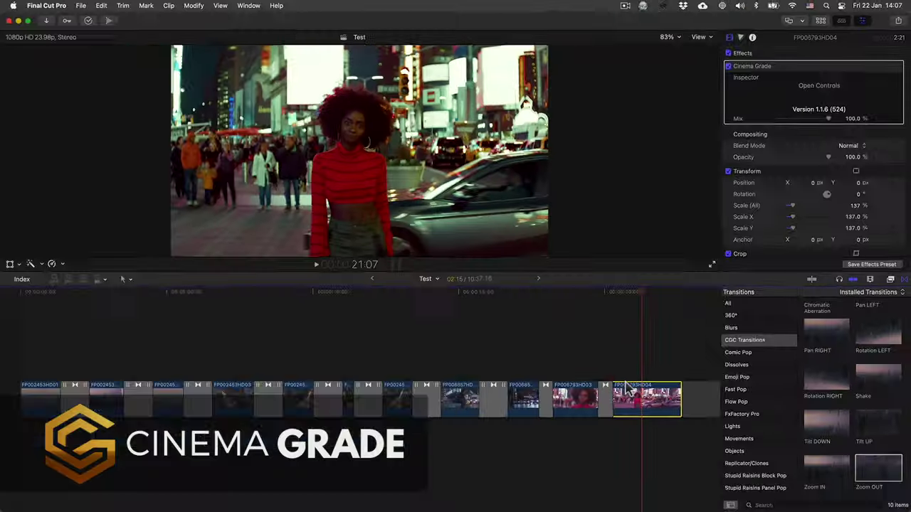
# Open Cinema Grade's grading controls for the Times Square clip and view Shot Matching across the clips.
pyautogui.click(819, 85)
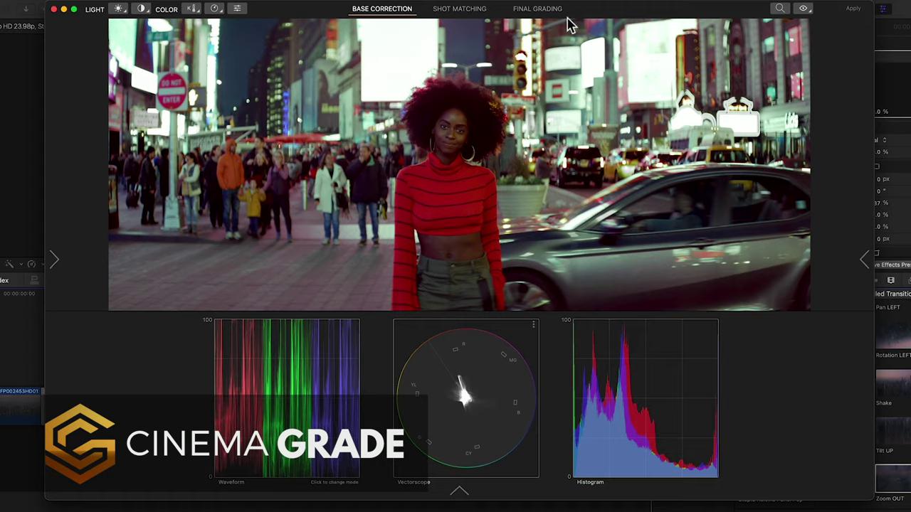
pyautogui.click(474, 12)
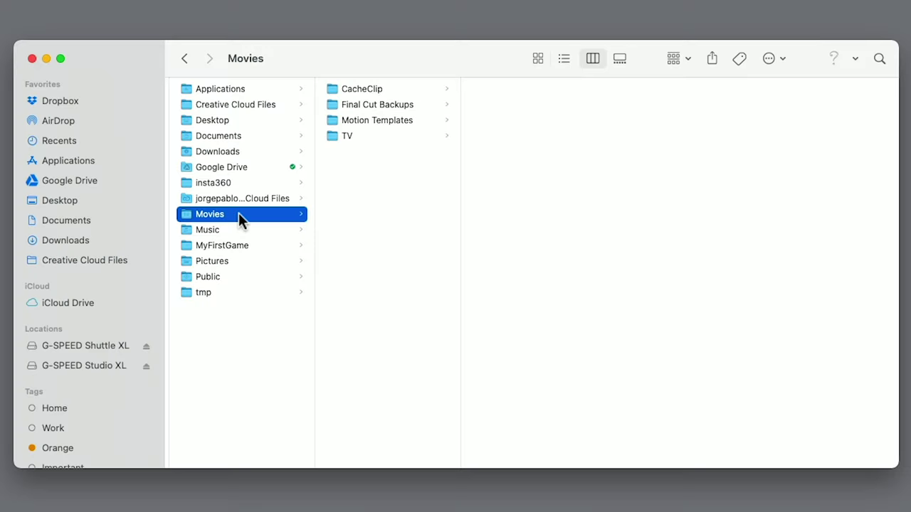
# Browse Movies > Motion Templates > Transitions > CGC Transitions to list its Pan, Tilt, Rotation, Zoom and Shake presets.
pyautogui.click(385, 121)
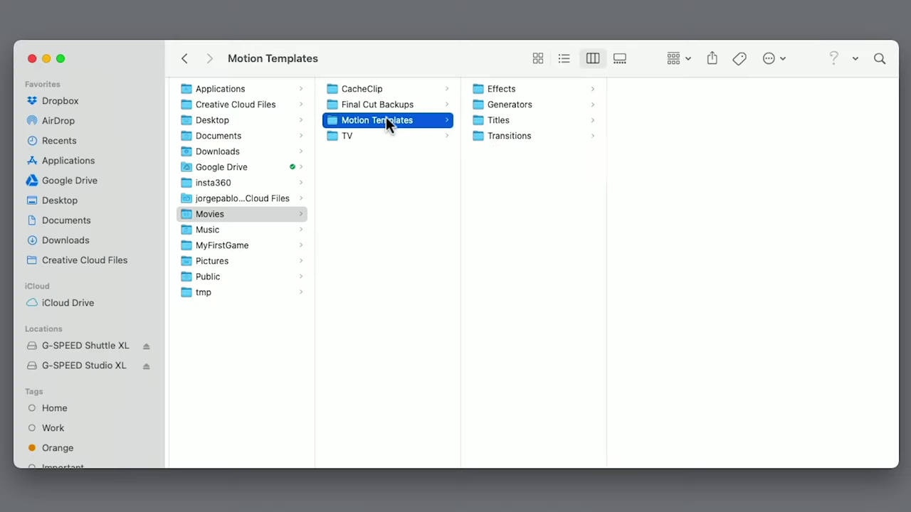
pyautogui.click(539, 136)
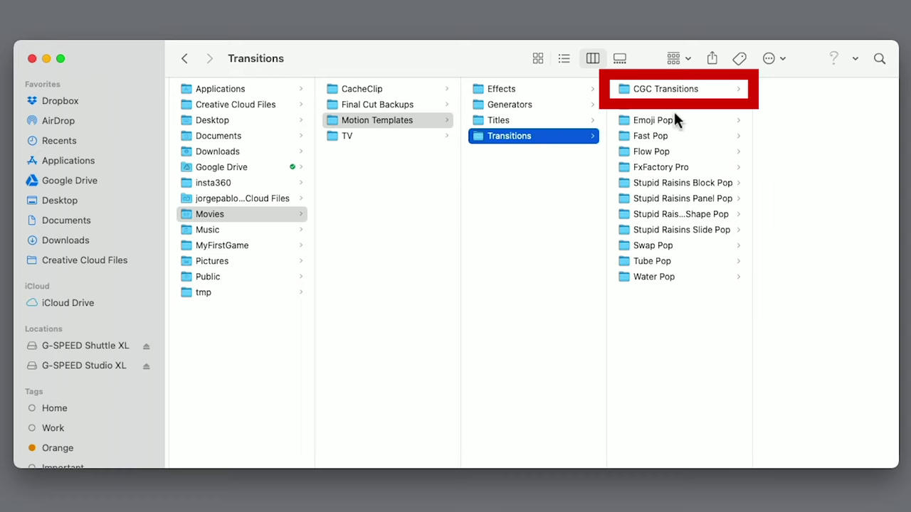
pyautogui.click(711, 89)
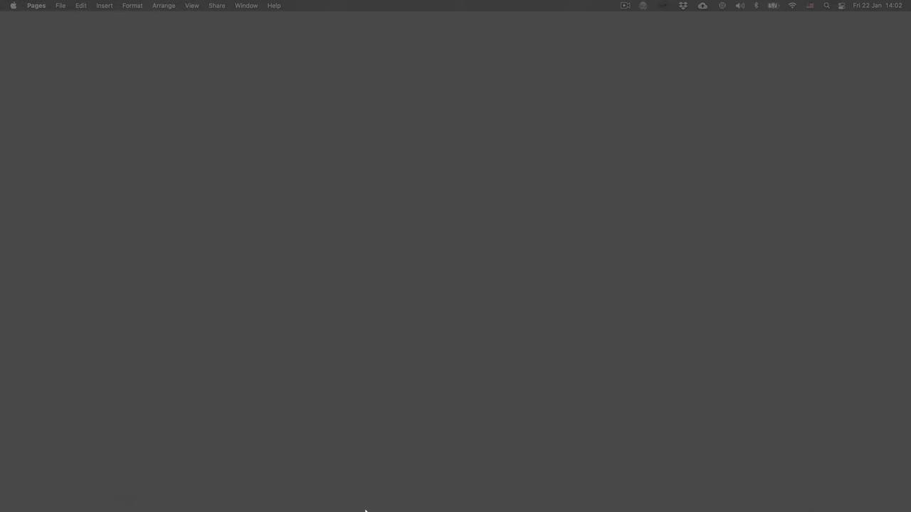
# Bring Final Cut Pro's Test project forward and show the 10 CGC Transitions in the Transitions browser.
pyautogui.moveTo(365, 511)
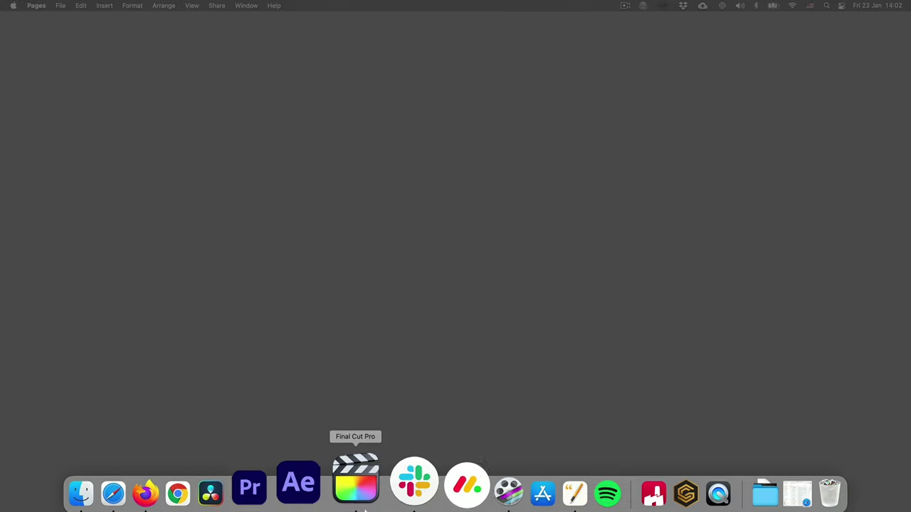
pyautogui.click(361, 489)
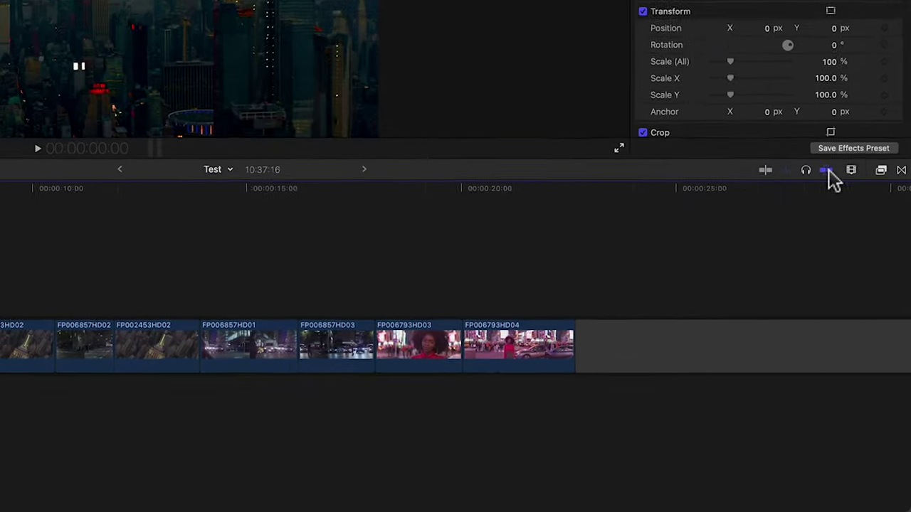
pyautogui.click(901, 169)
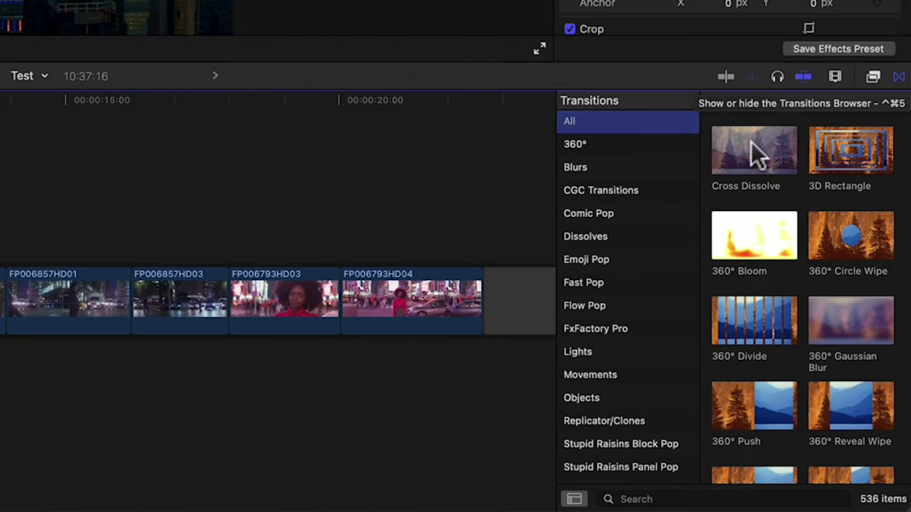
pyautogui.click(647, 191)
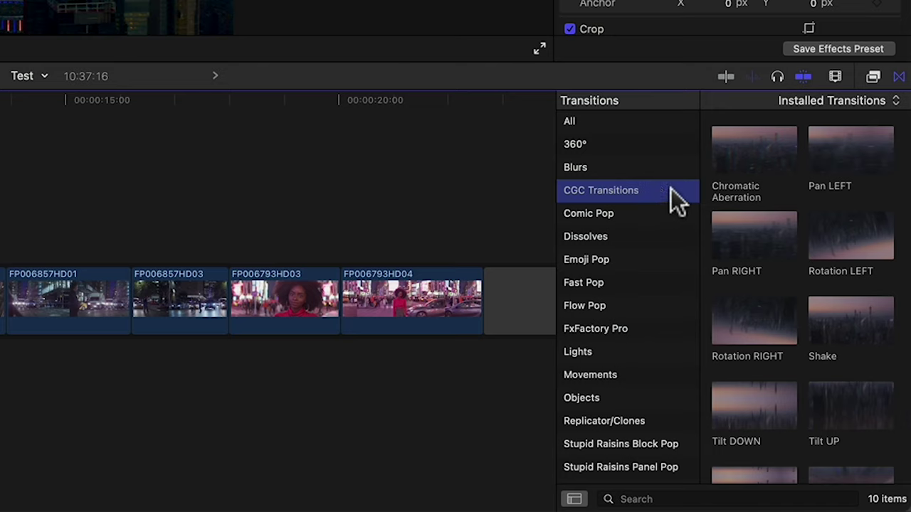
# Place the Pan LEFT transition between the first two clips and preview it from the timeline start.
pyautogui.moveTo(829, 149); pyautogui.dragTo(0, 314)
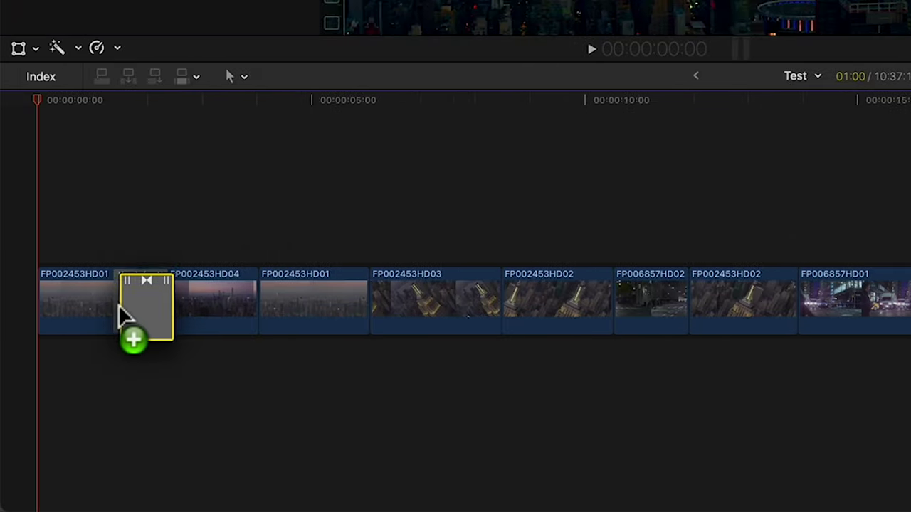
pyautogui.moveTo(125, 318); pyautogui.dragTo(125, 322)
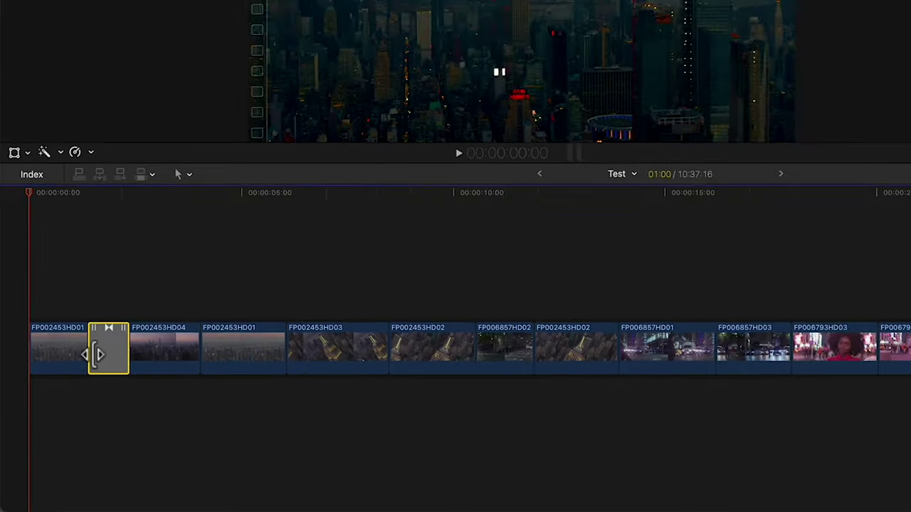
pyautogui.press('space')
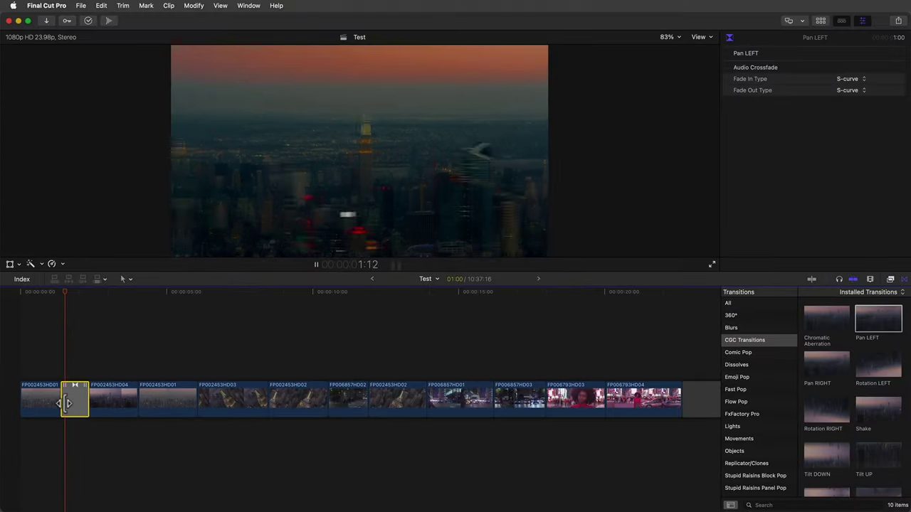
pyautogui.press('space')
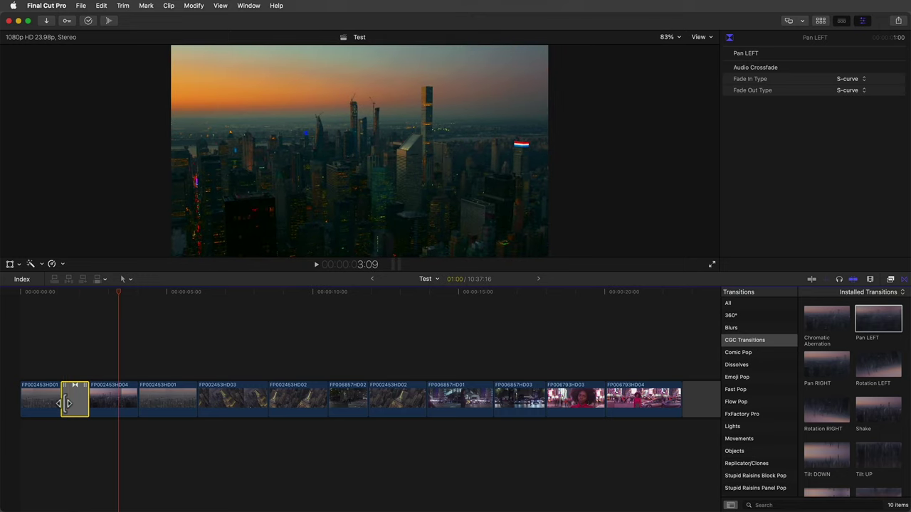
pyautogui.click(36, 293)
pyautogui.press('space')
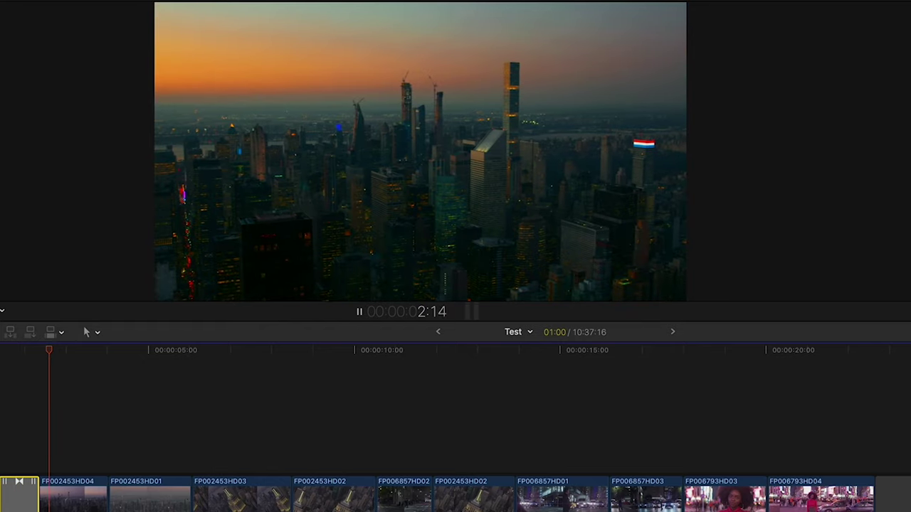
# Add Pan RIGHT, Rotation LEFT, Rotation RIGHT and Tilt DOWN at the following edit points, then pick Tilt UP.
pyautogui.moveTo(910, 452); pyautogui.dragTo(109, 505)
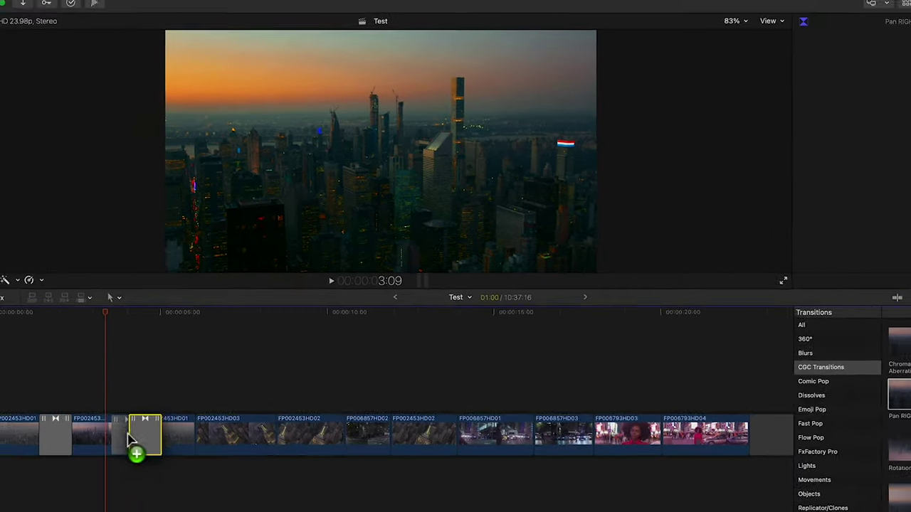
pyautogui.moveTo(131, 441); pyautogui.dragTo(131, 441)
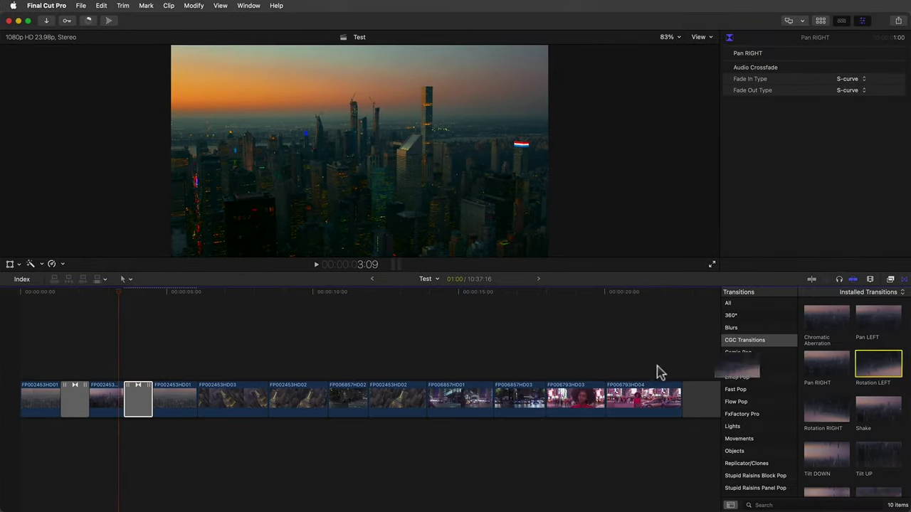
pyautogui.moveTo(658, 371); pyautogui.dragTo(199, 399)
pyautogui.moveTo(825, 409); pyautogui.dragTo(267, 403)
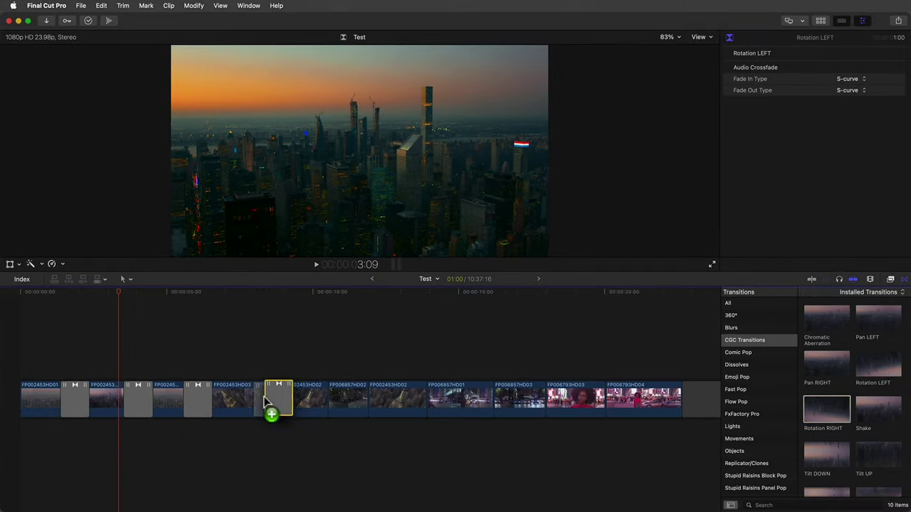
pyautogui.moveTo(827, 459); pyautogui.dragTo(325, 400)
pyautogui.click(879, 456)
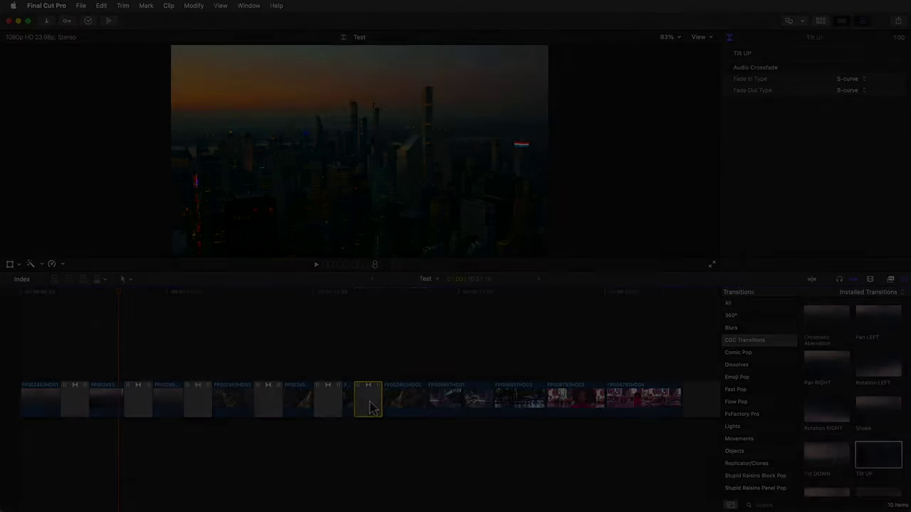
pyautogui.press('space')
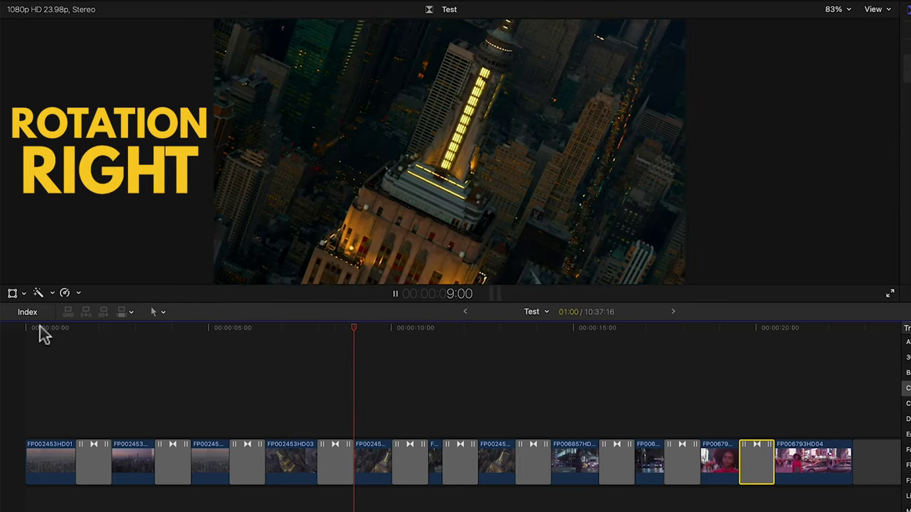
pyautogui.press('space')
pyautogui.press('space')
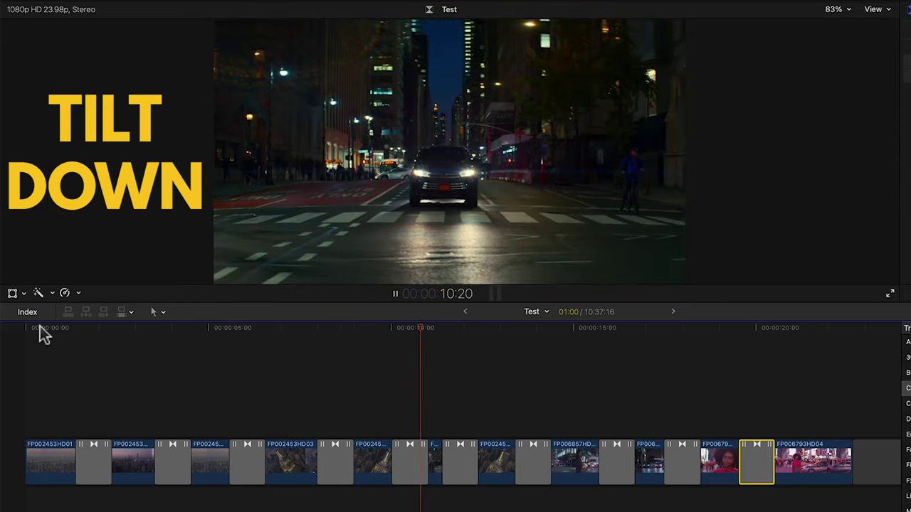
pyautogui.press('space')
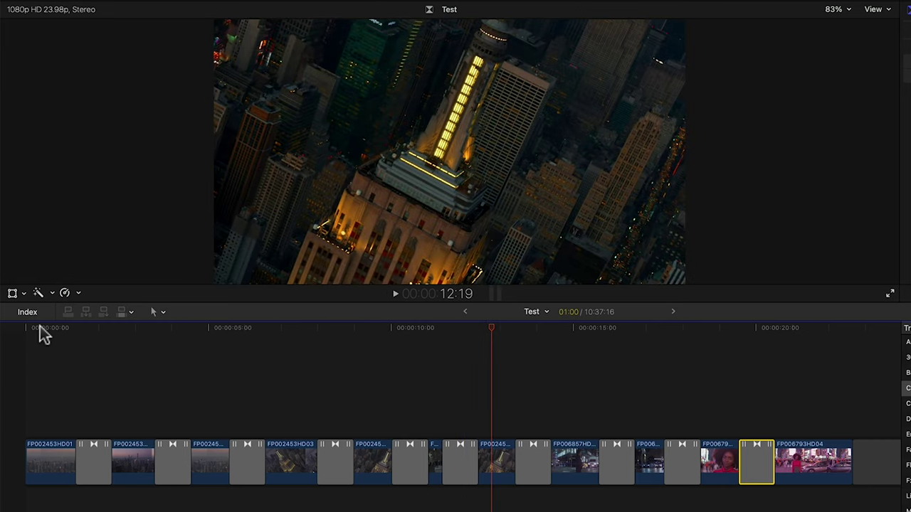
pyautogui.press('space')
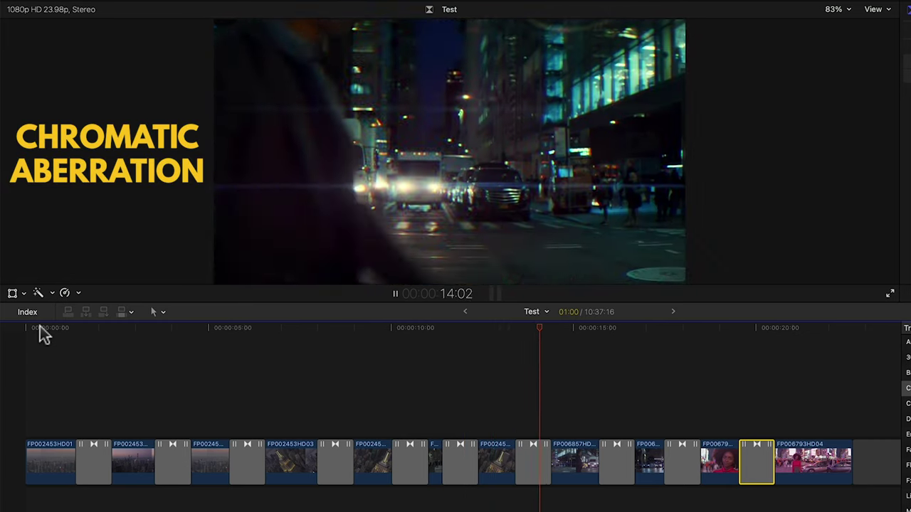
pyautogui.press('space')
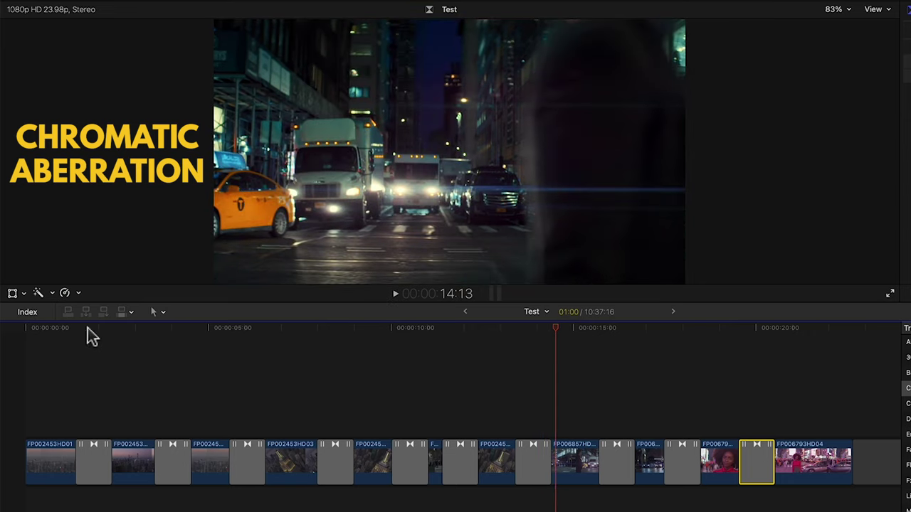
pyautogui.click(515, 328)
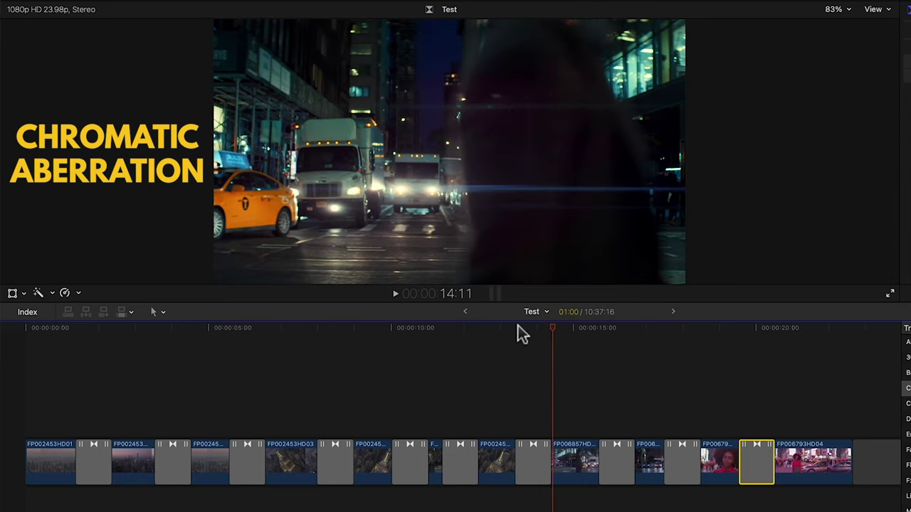
pyautogui.press('space')
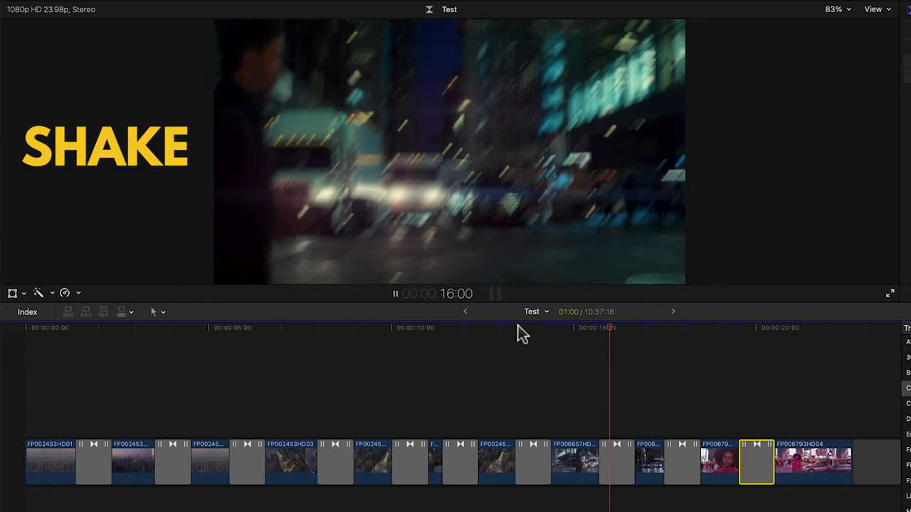
pyautogui.press('space')
pyautogui.click(599, 329)
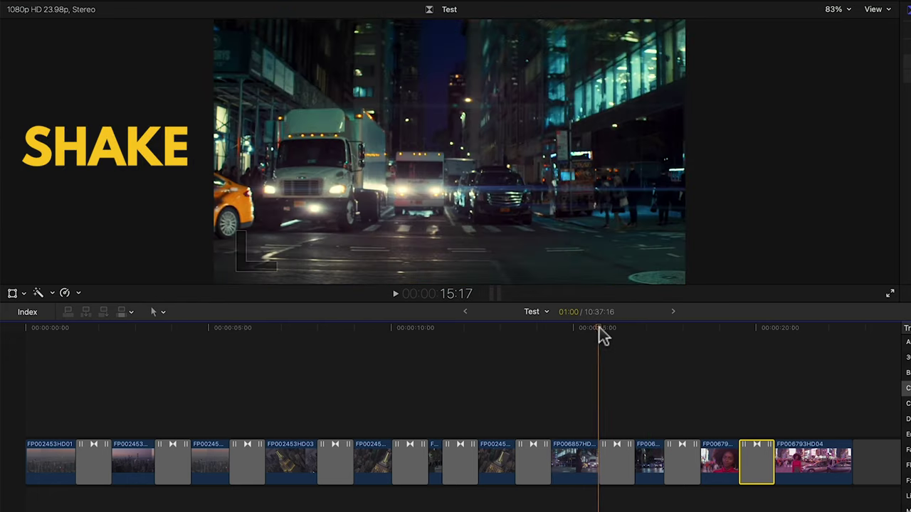
pyautogui.press('Right')
pyautogui.press('Right')
pyautogui.press('Right')
pyautogui.press('Right')
pyautogui.press('Right')
pyautogui.press('Right')
pyautogui.press('Right')
pyautogui.press('Right')
pyautogui.press('Right')
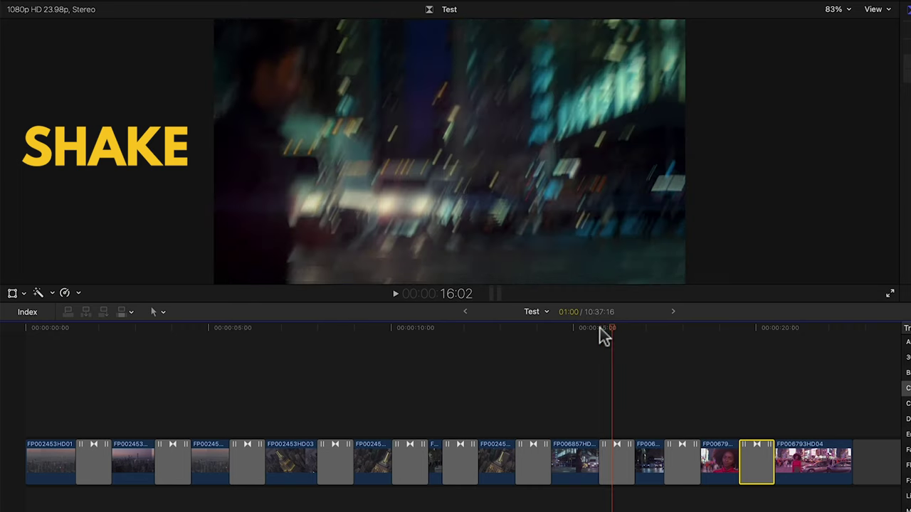
pyautogui.press('Right')
pyautogui.press('Right')
pyautogui.press('Right')
pyautogui.press('Right')
pyautogui.press('Right')
pyautogui.press('Right')
pyautogui.press('Right')
pyautogui.press('Right')
pyautogui.press('Right')
pyautogui.press('Right')
pyautogui.press('Right')
pyautogui.press('Right')
pyautogui.press('Right')
pyautogui.press('Right')
pyautogui.press('Right')
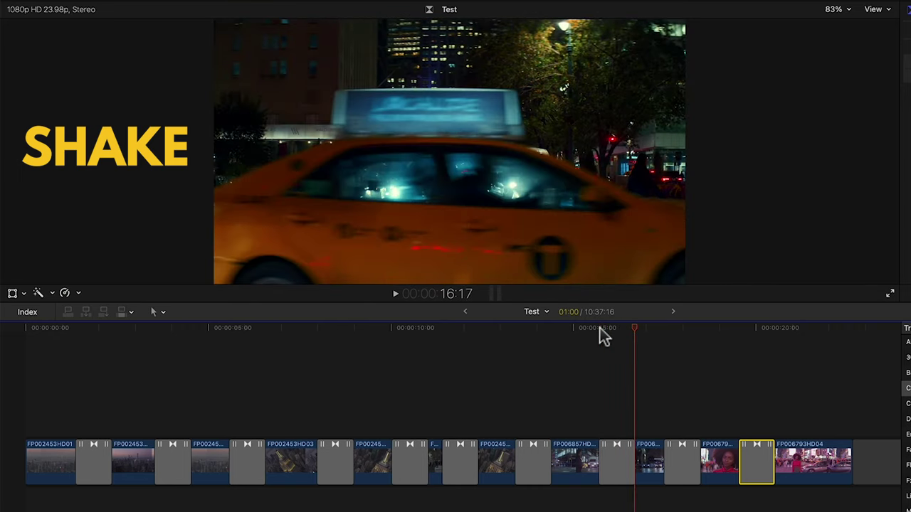
pyautogui.press('space')
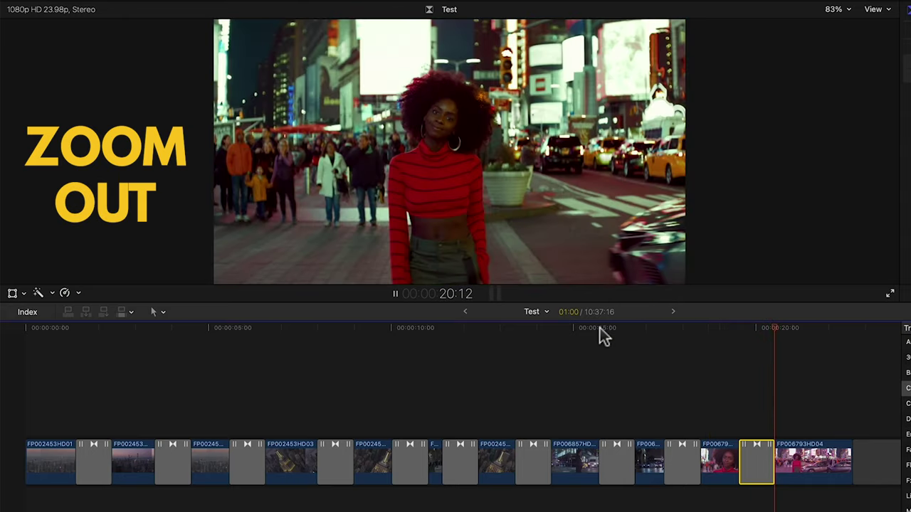
pyautogui.press('space')
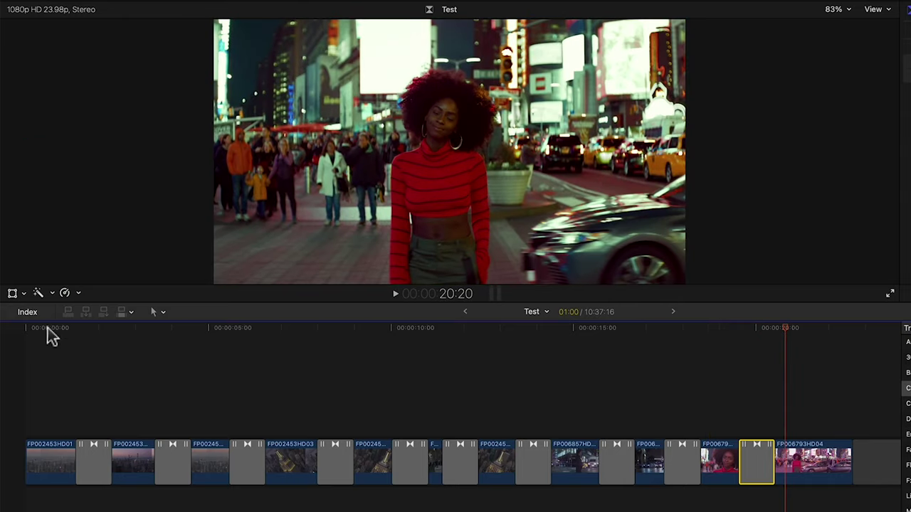
pyautogui.click(18, 329)
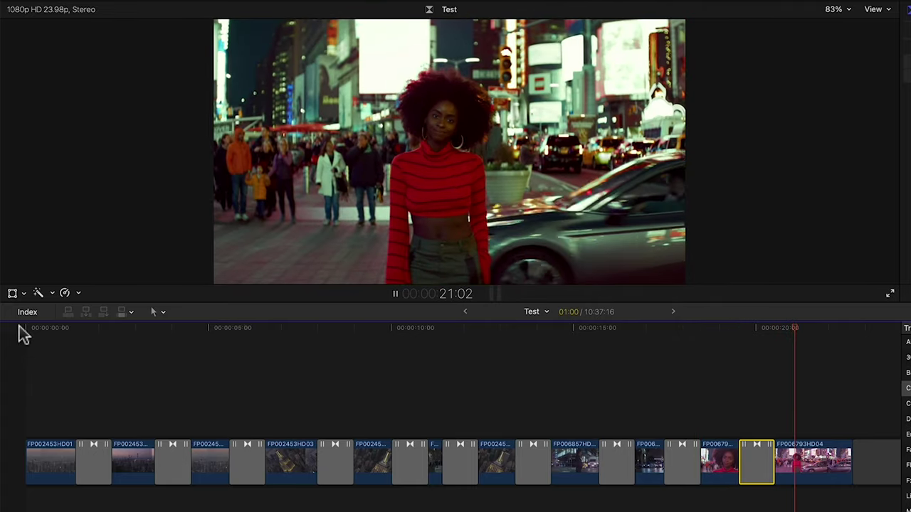
# Shorten the two zoom transitions near the last clip and replay them.
pyautogui.moveTo(670, 457); pyautogui.dragTo(682, 455)
pyautogui.moveTo(755, 459); pyautogui.dragTo(754, 460)
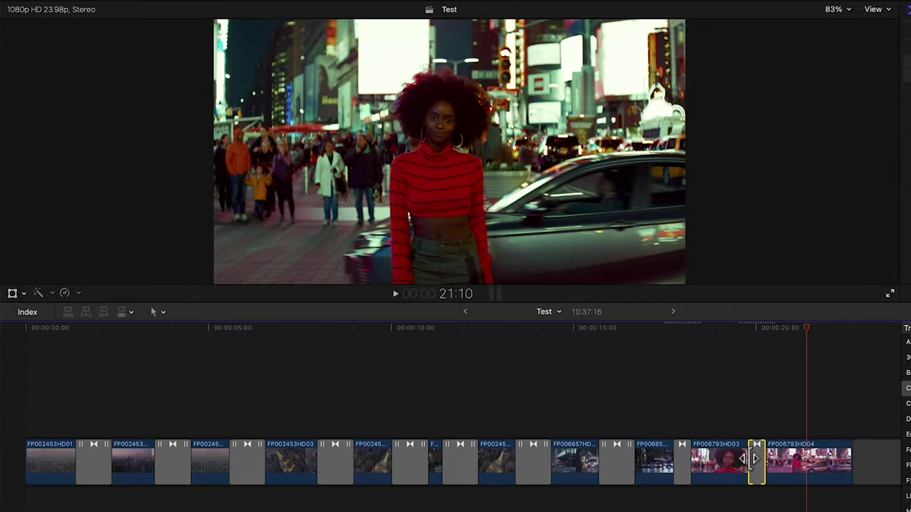
pyautogui.click(645, 326)
pyautogui.press('space')
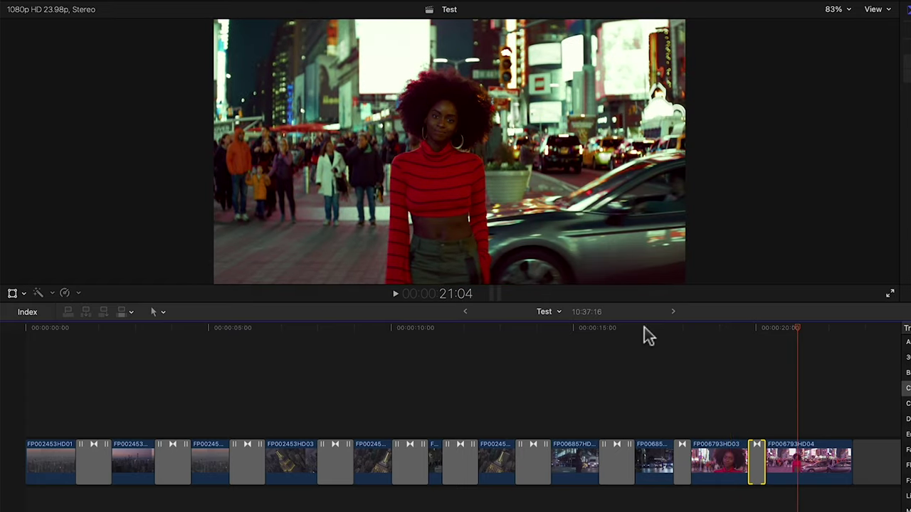
pyautogui.click(644, 327)
pyautogui.press('space')
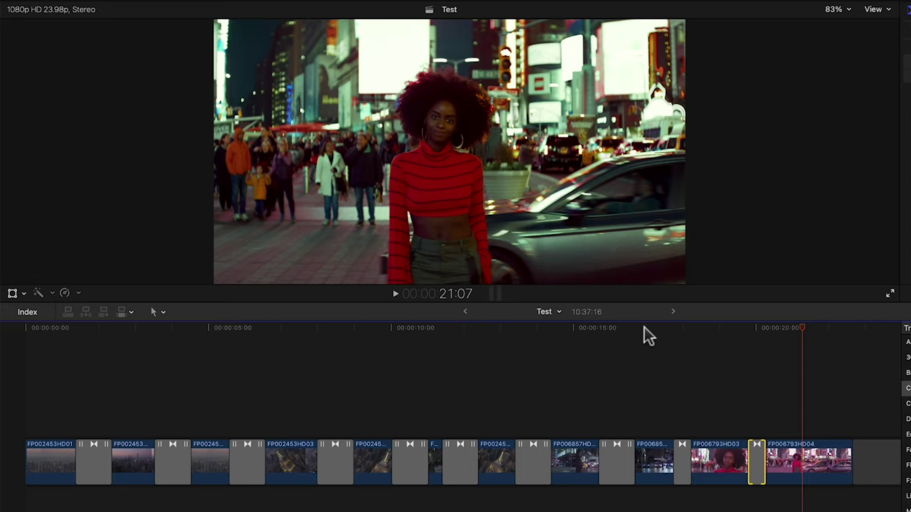
# Open the Pan LEFT transition from the Transitions browser in Motion.
pyautogui.click(778, 360)
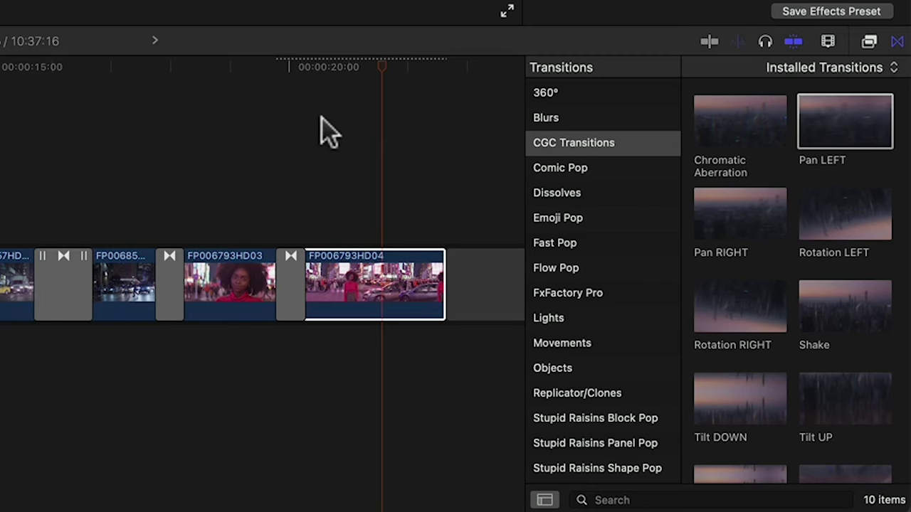
pyautogui.rightClick(834, 119)
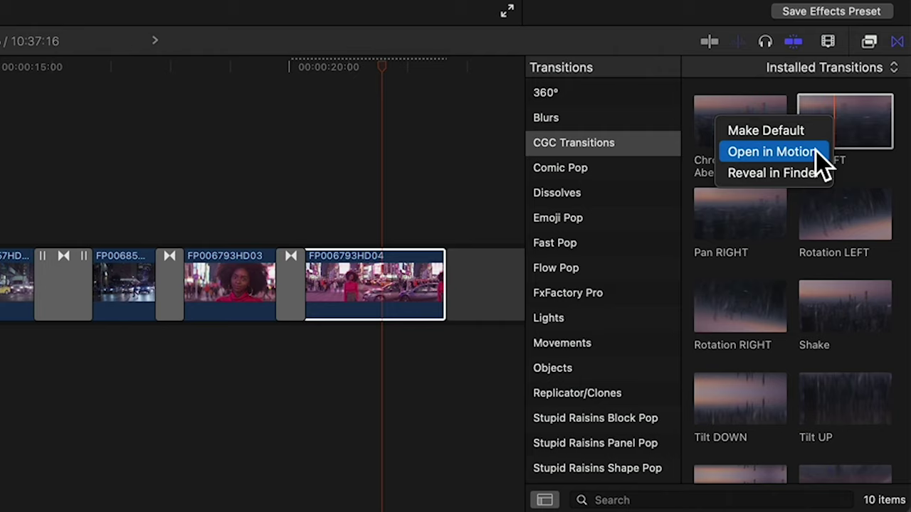
pyautogui.click(816, 151)
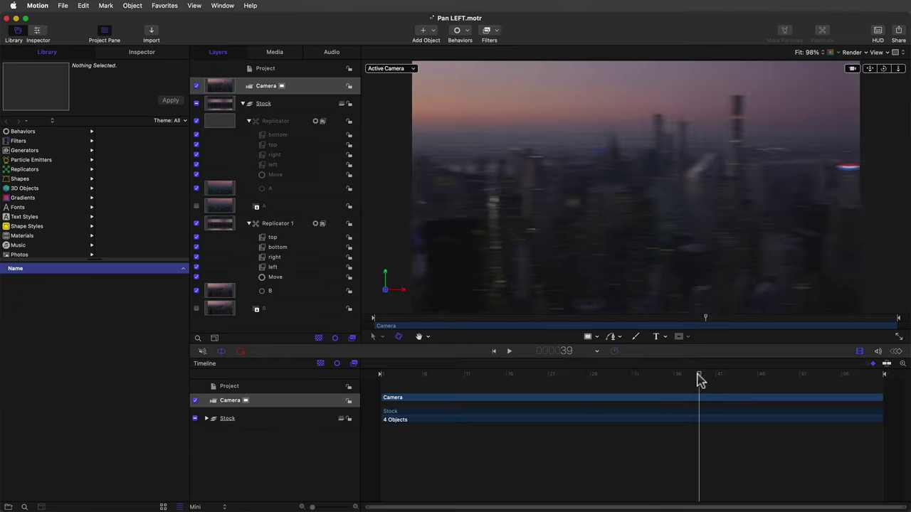
# At frame 25 of the transition, select the Camera layer and turn it off.
pyautogui.moveTo(699, 379); pyautogui.dragTo(582, 378)
pyautogui.click(262, 87)
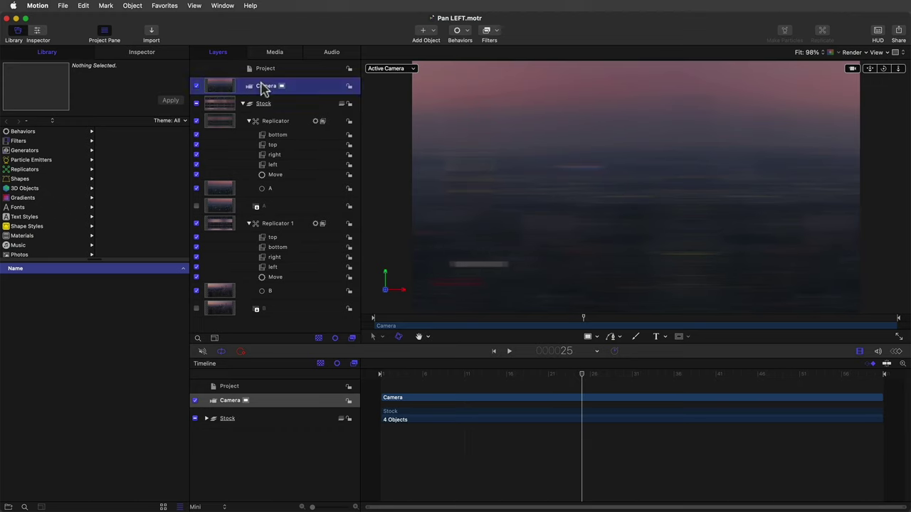
pyautogui.click(197, 86)
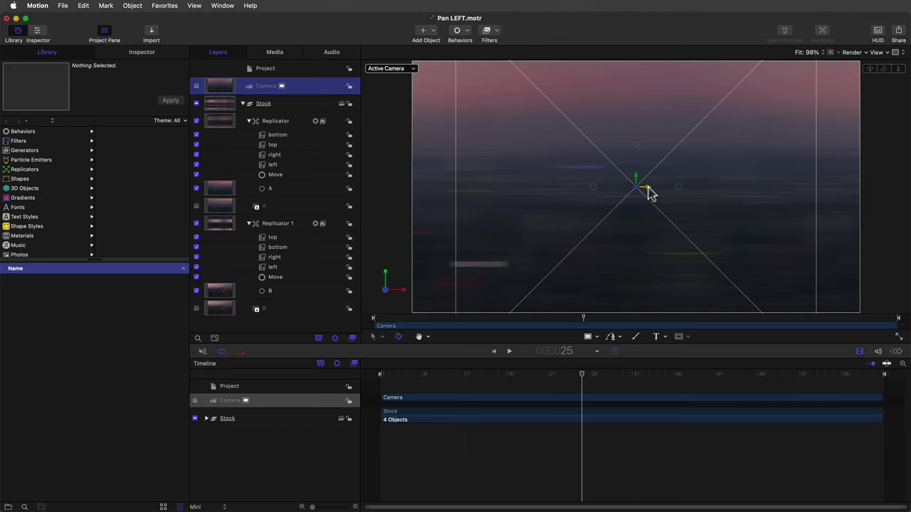
# Move the camera right across the scene, preview frames 25–35, and begin saving a copy with Save As.
pyautogui.moveTo(649, 193); pyautogui.dragTo(768, 178)
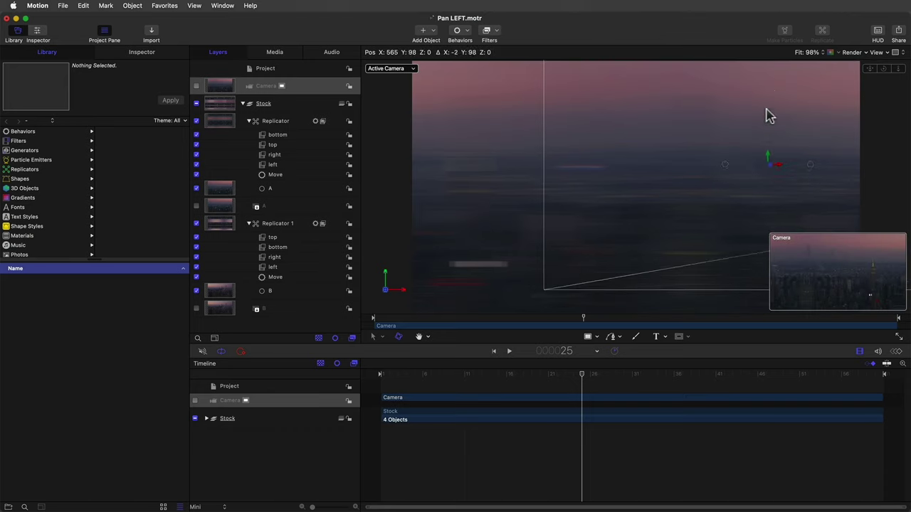
pyautogui.moveTo(769, 116); pyautogui.dragTo(769, 71)
pyautogui.moveTo(591, 378); pyautogui.dragTo(569, 373)
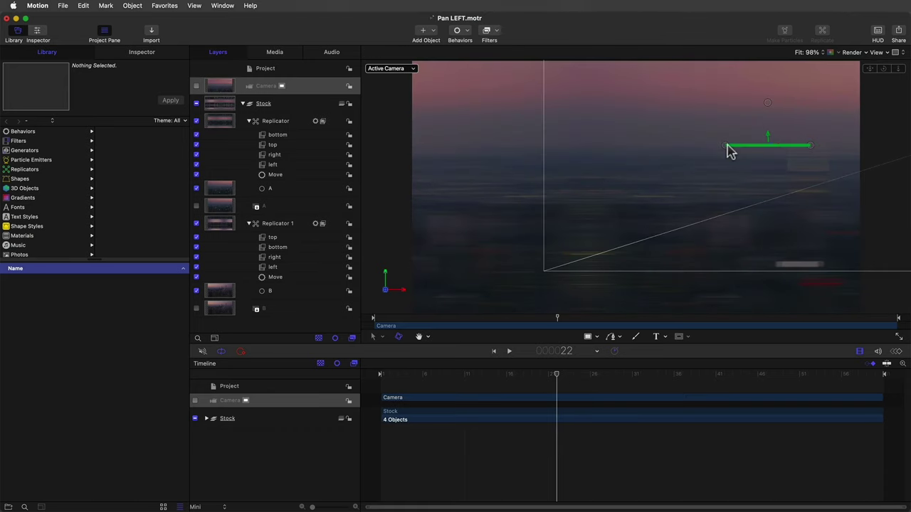
pyautogui.click(62, 5)
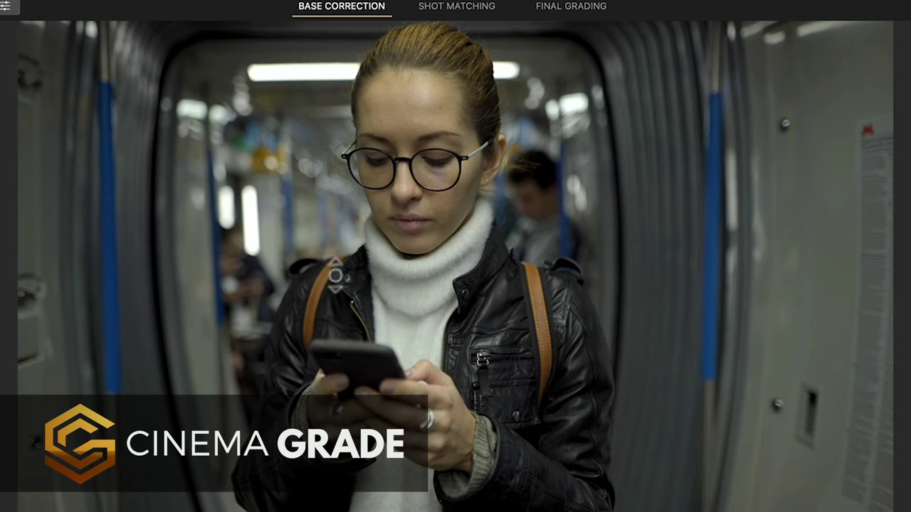
# Turn the blue poles teal, shift the sky from cyan toward purple, and darken the shot's midtones.
pyautogui.click(422, 108)
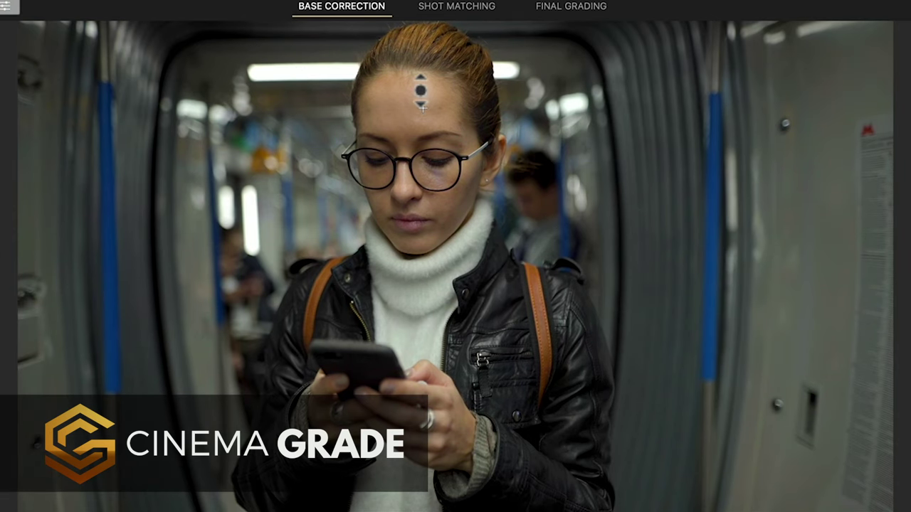
pyautogui.moveTo(714, 205); pyautogui.dragTo(710, 152)
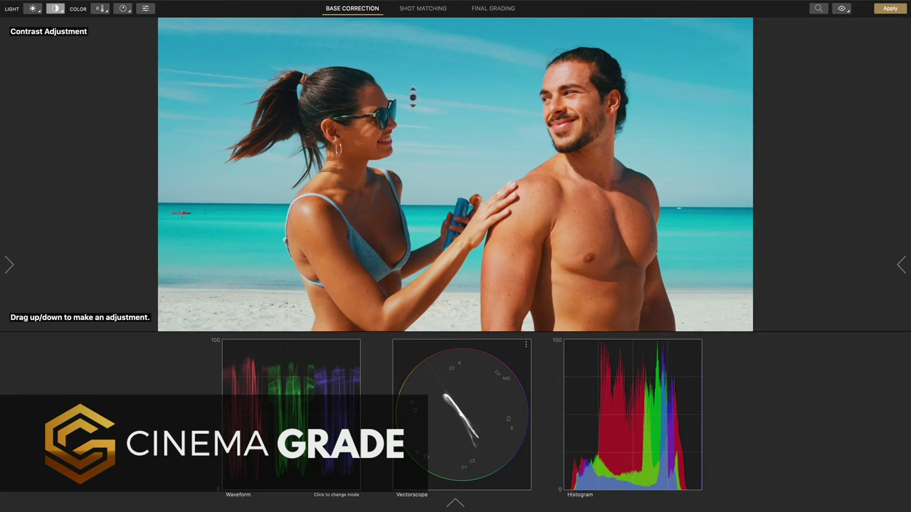
pyautogui.press('5')
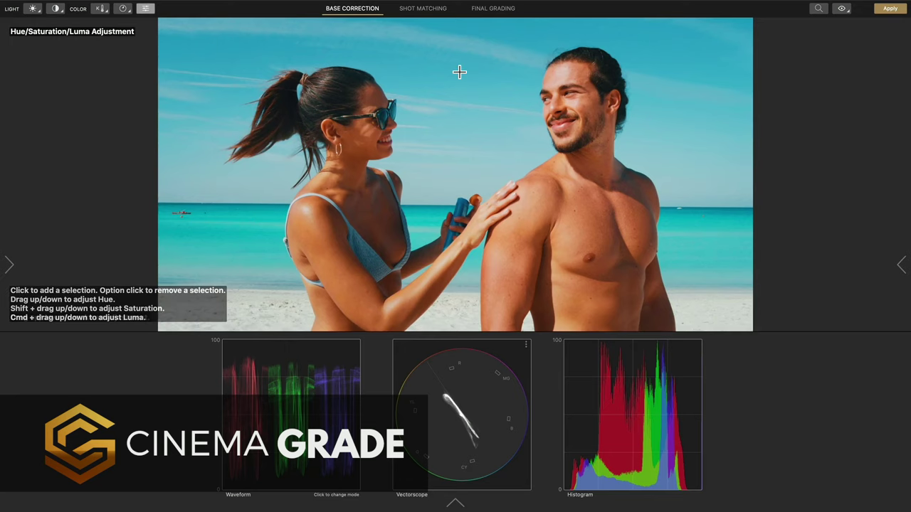
pyautogui.moveTo(460, 71)
pyautogui.mouseDown()
pyautogui.moveTo(460, 149)
pyautogui.moveTo(458, 65)
pyautogui.mouseUp()
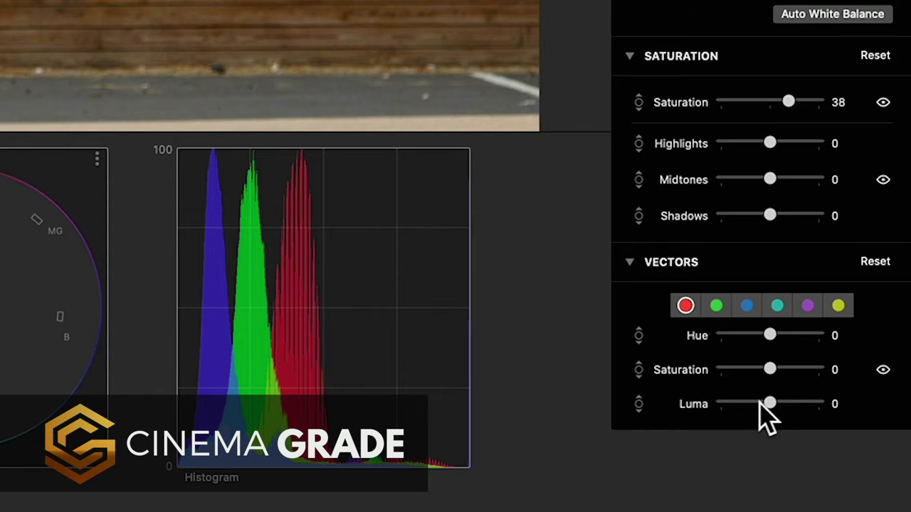
pyautogui.moveTo(766, 417); pyautogui.dragTo(765, 423)
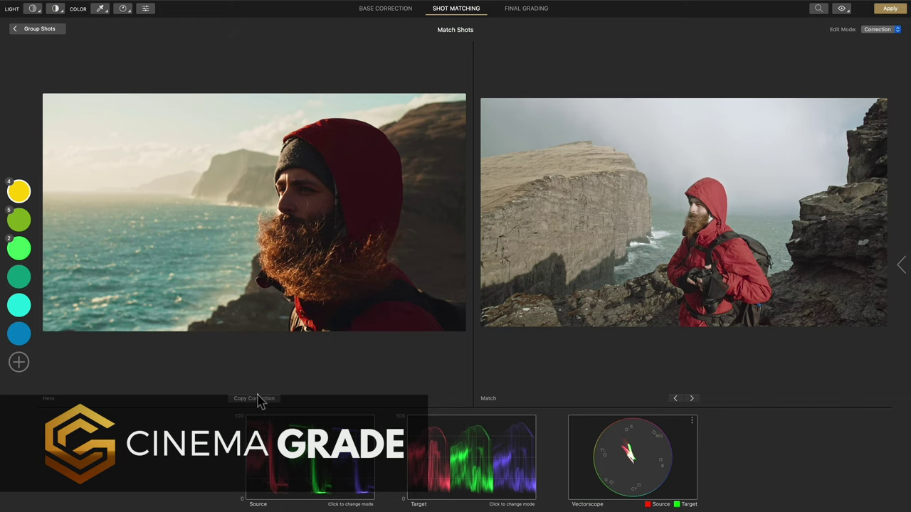
# Apply the hero shot's correction to the group, accept the ASCEND Grime look, and correct the interview clip from its colour chart.
pyautogui.click(259, 399)
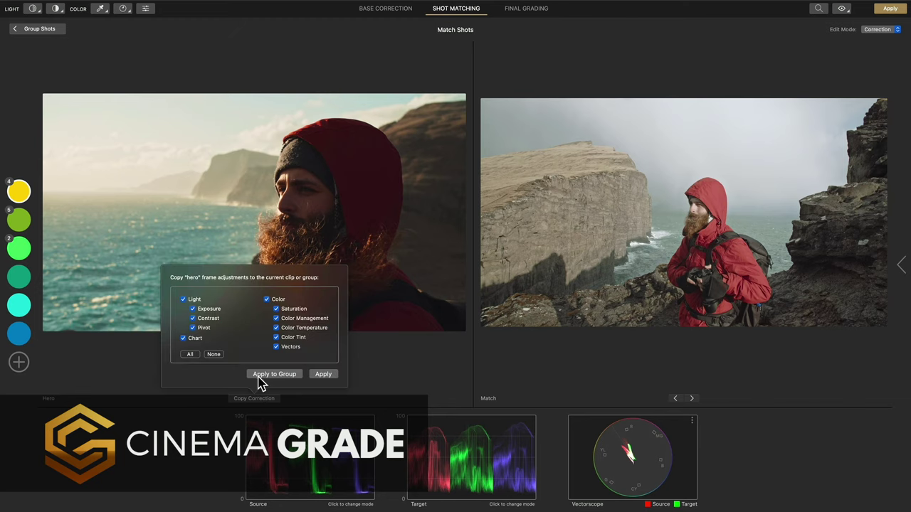
pyautogui.click(260, 377)
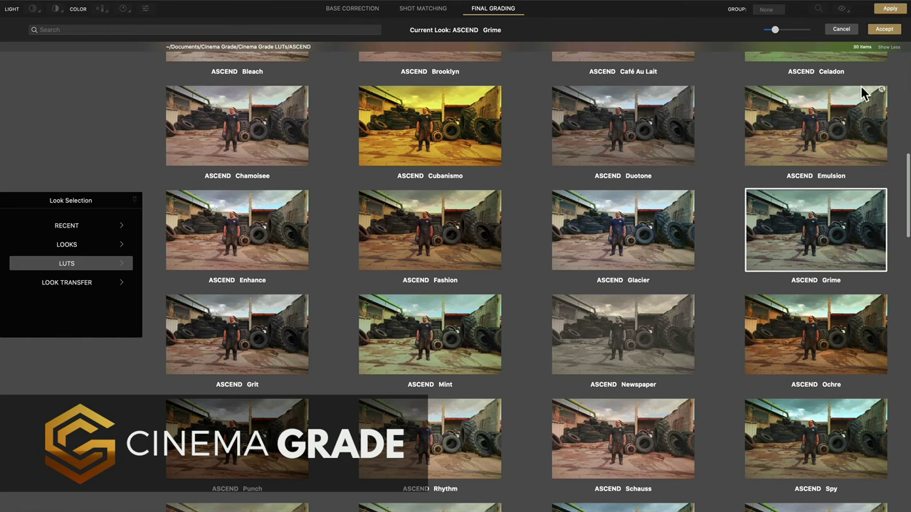
pyautogui.click(881, 31)
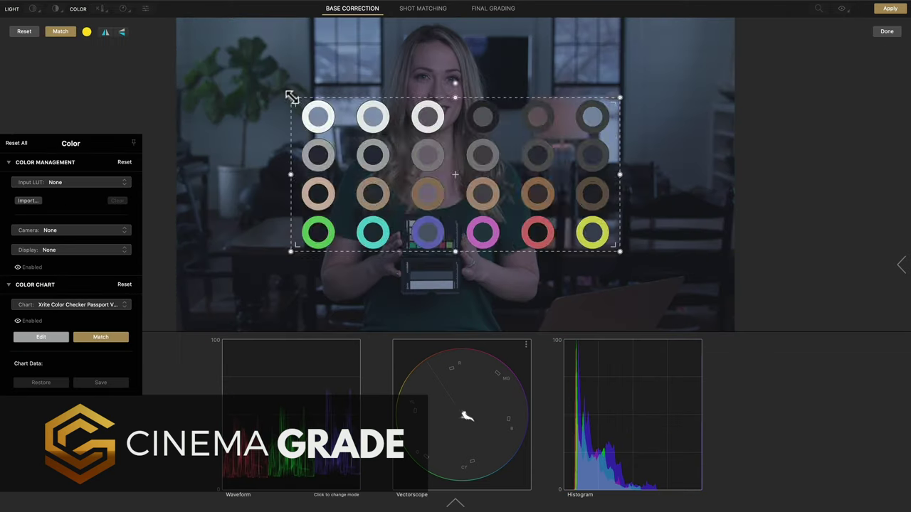
pyautogui.moveTo(291, 96); pyautogui.dragTo(395, 216)
pyautogui.click(63, 33)
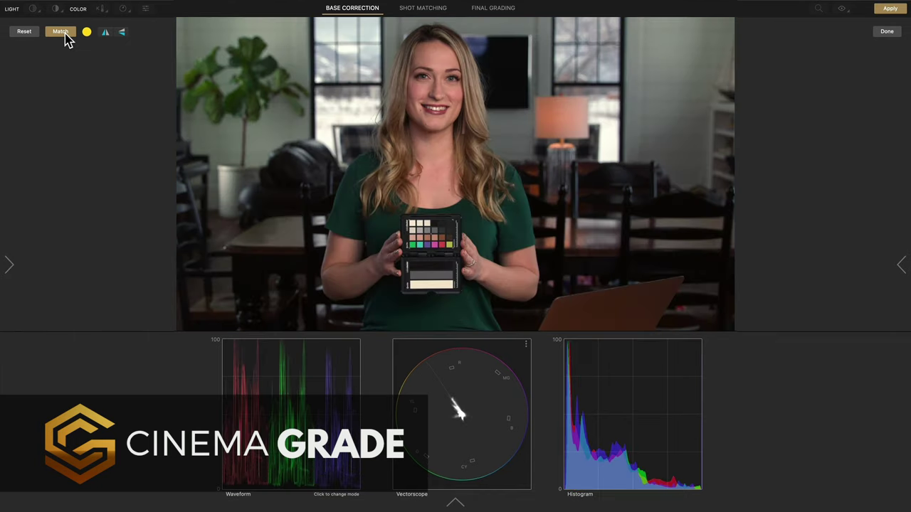